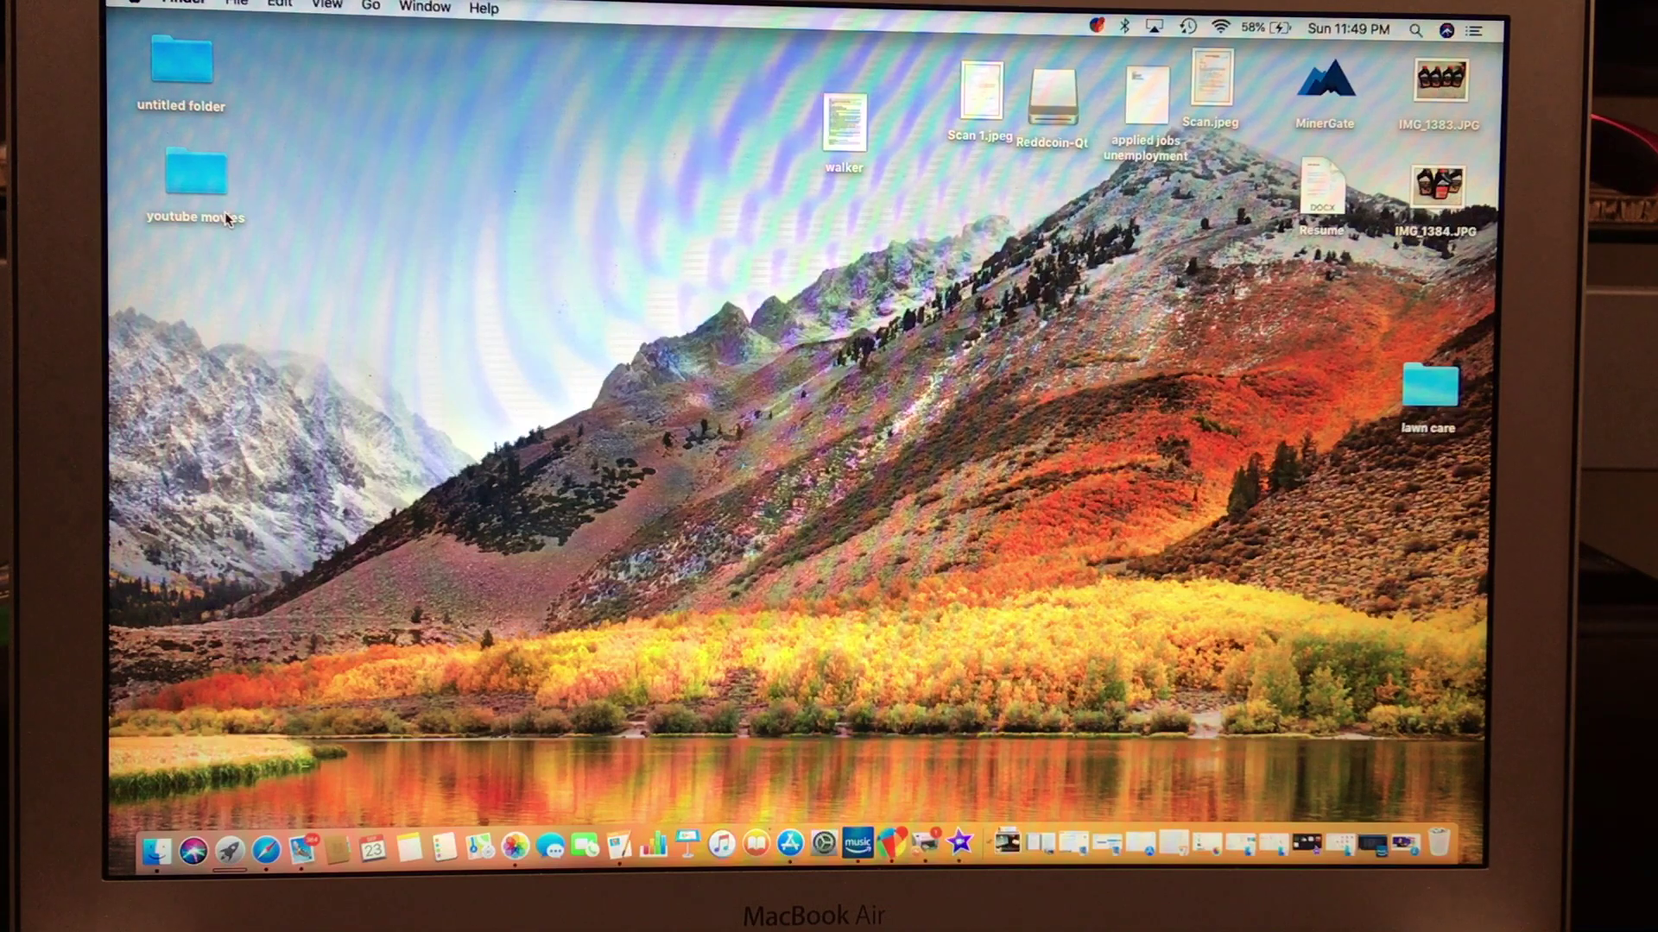
- Launch iTunes with the iPhone connected and dismiss the automatic iOS 12.0 update offer
left_click(722, 842)
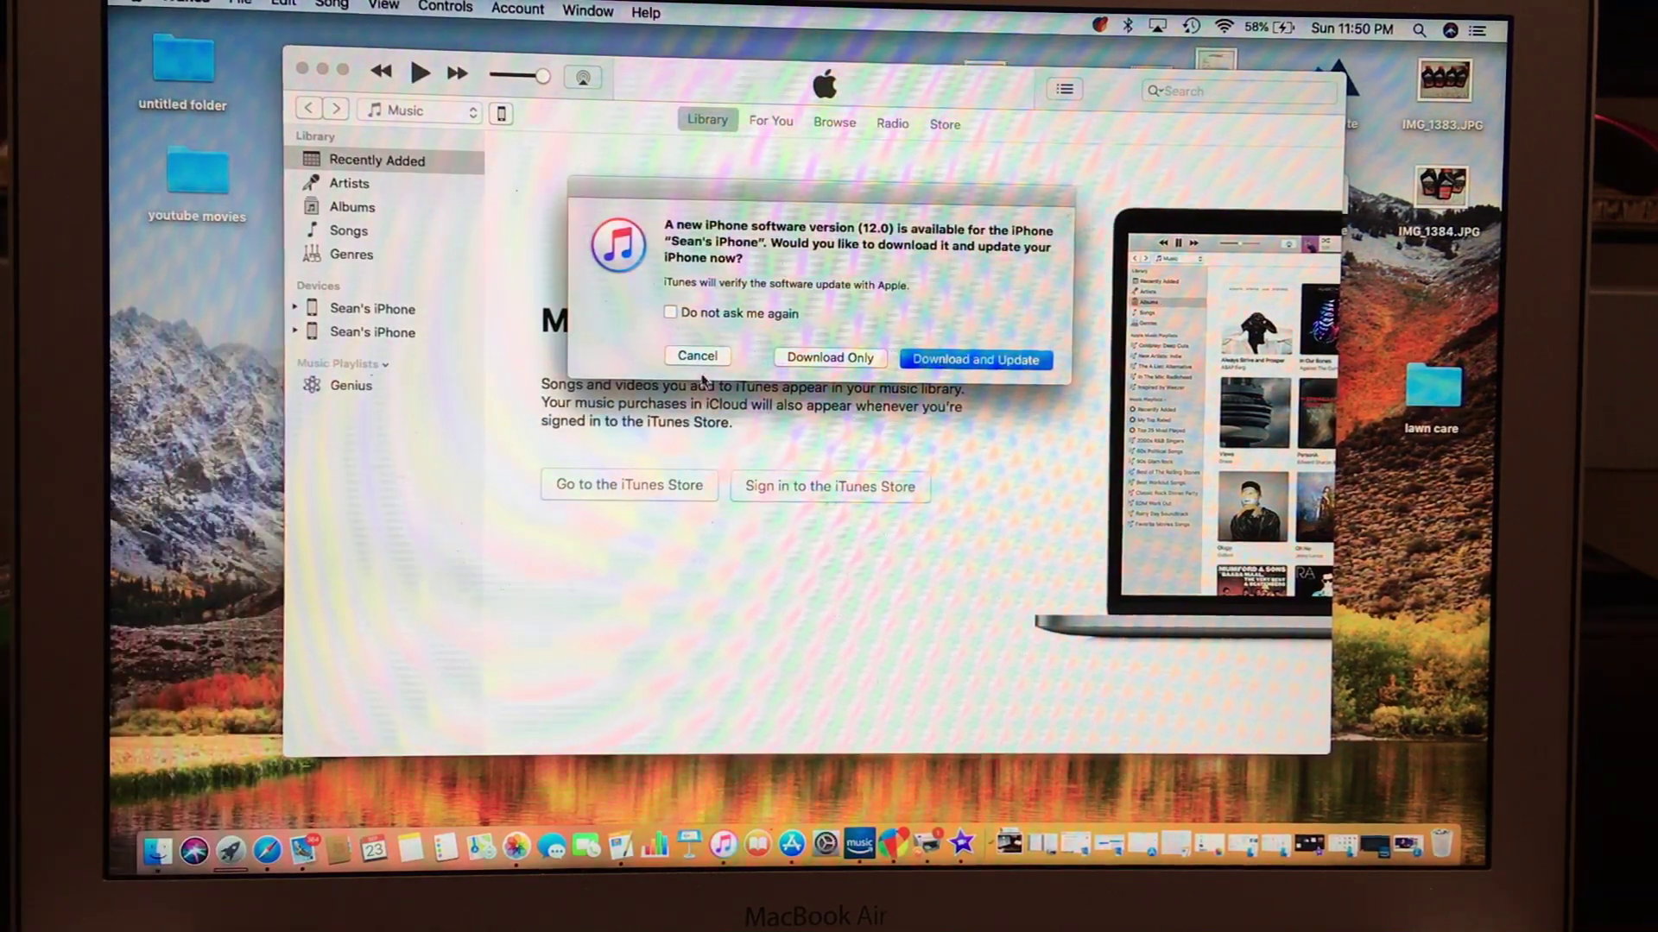
left_click(696, 356)
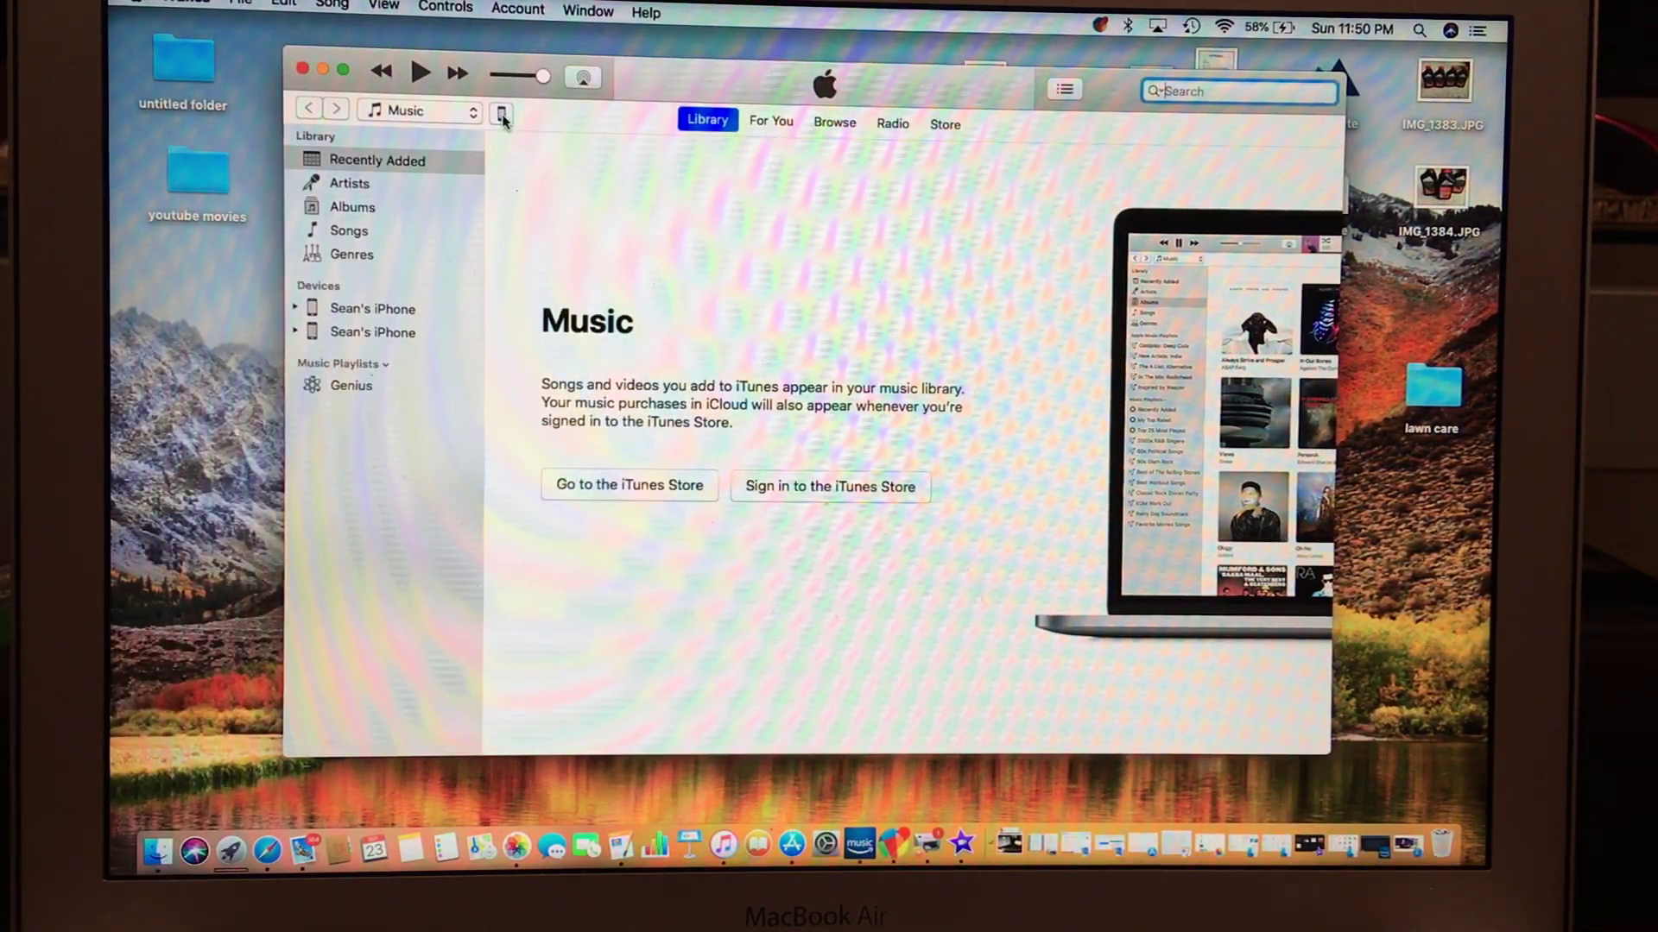
- Open the iPhone 7 Plus Summary page on iOS 11.4.1 and request the iOS 12.0 update
left_click(504, 116)
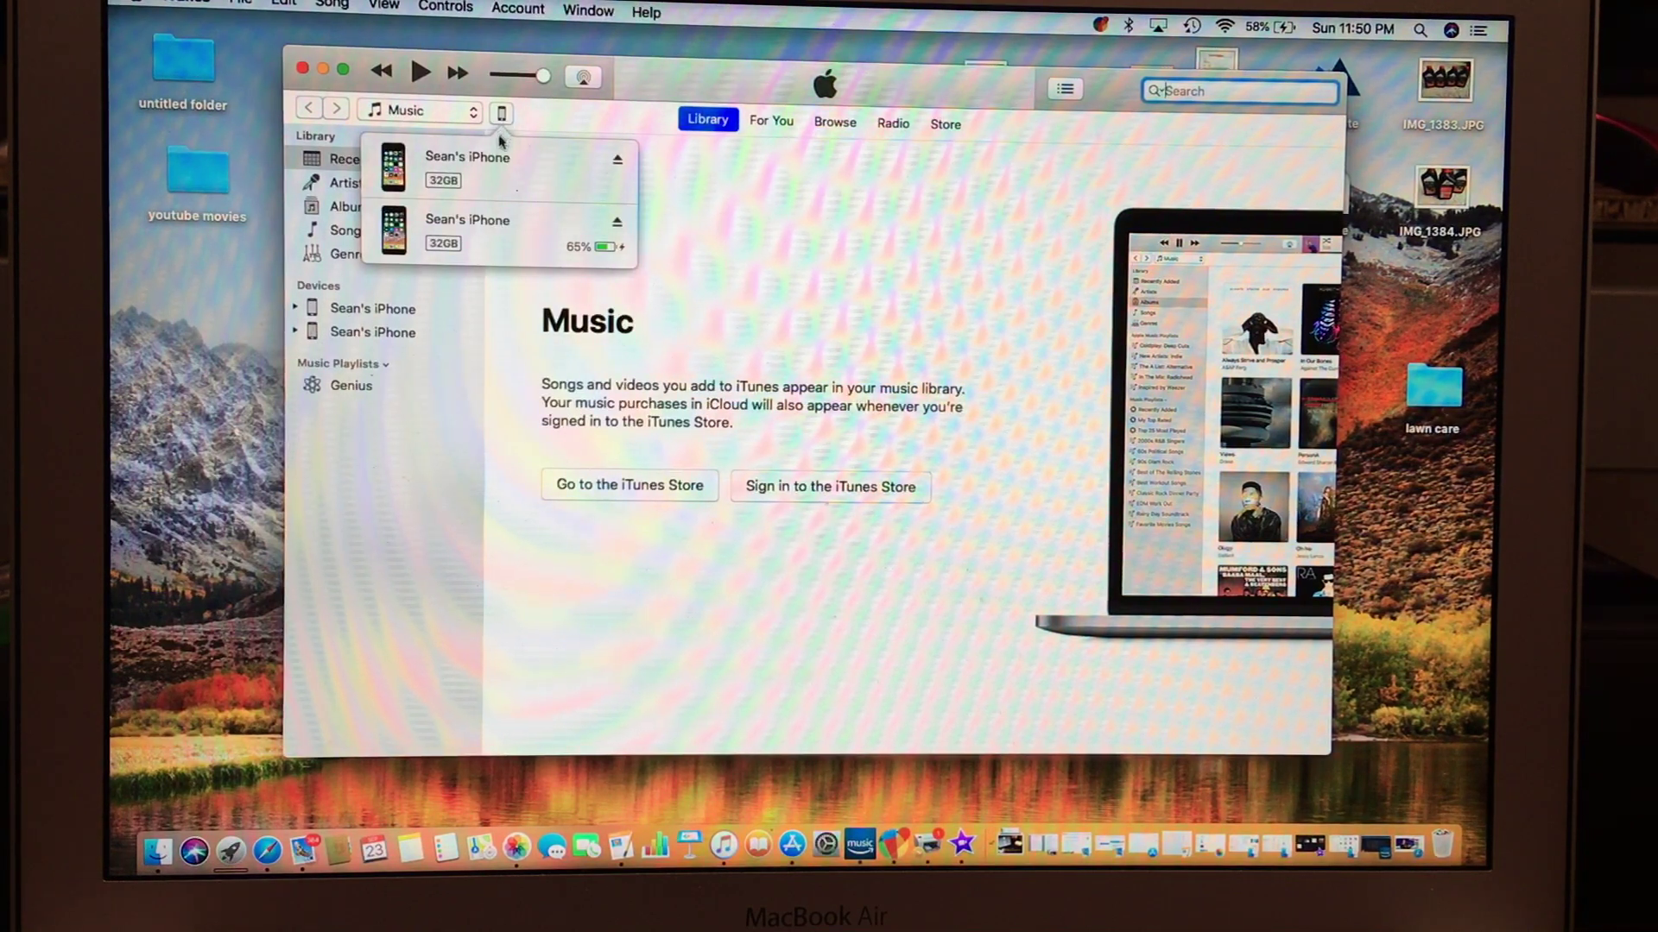
left_click(510, 222)
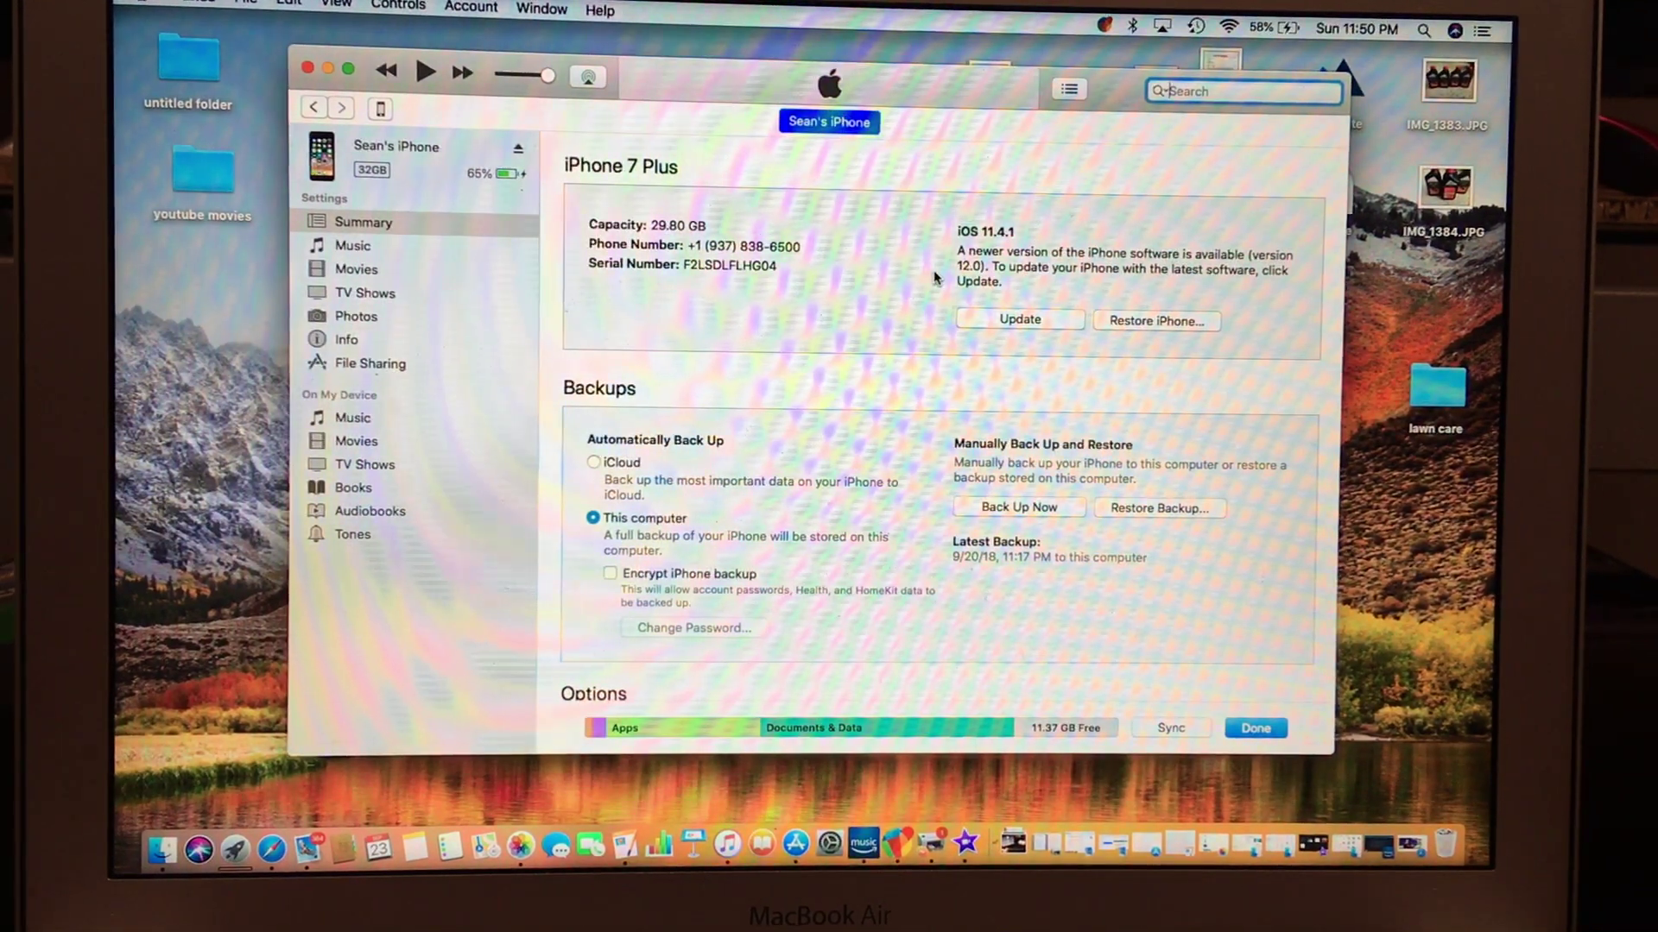
left_click(1020, 320)
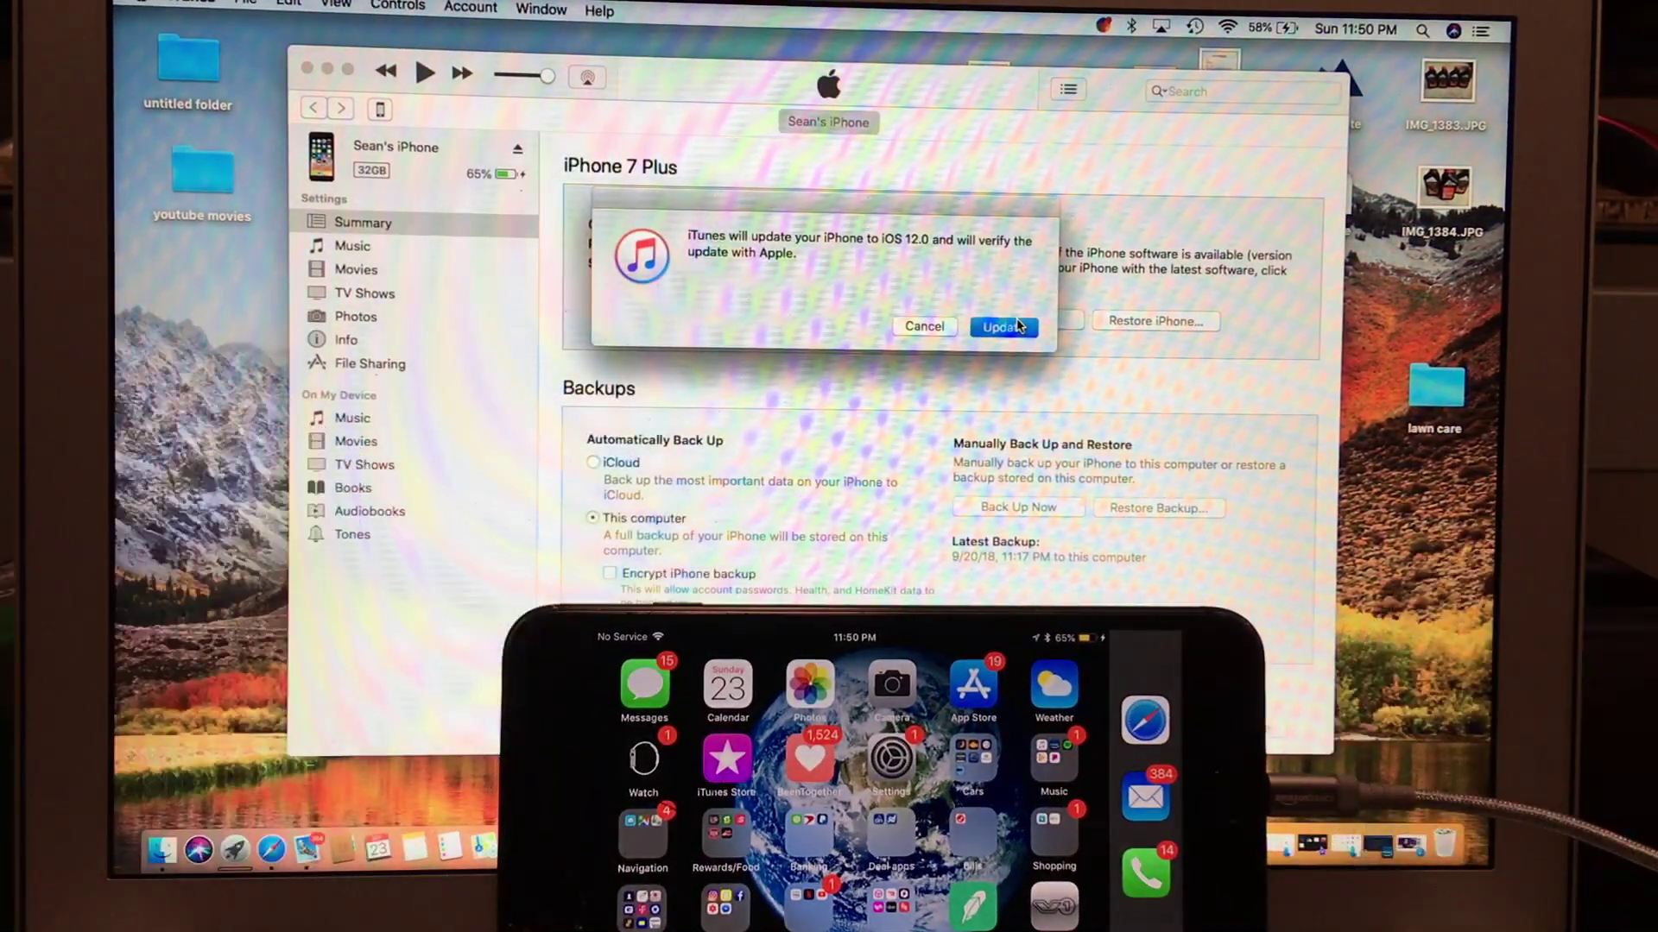
- Confirm the iOS 12.0 update and move past its release notes to the license terms
left_click(1020, 328)
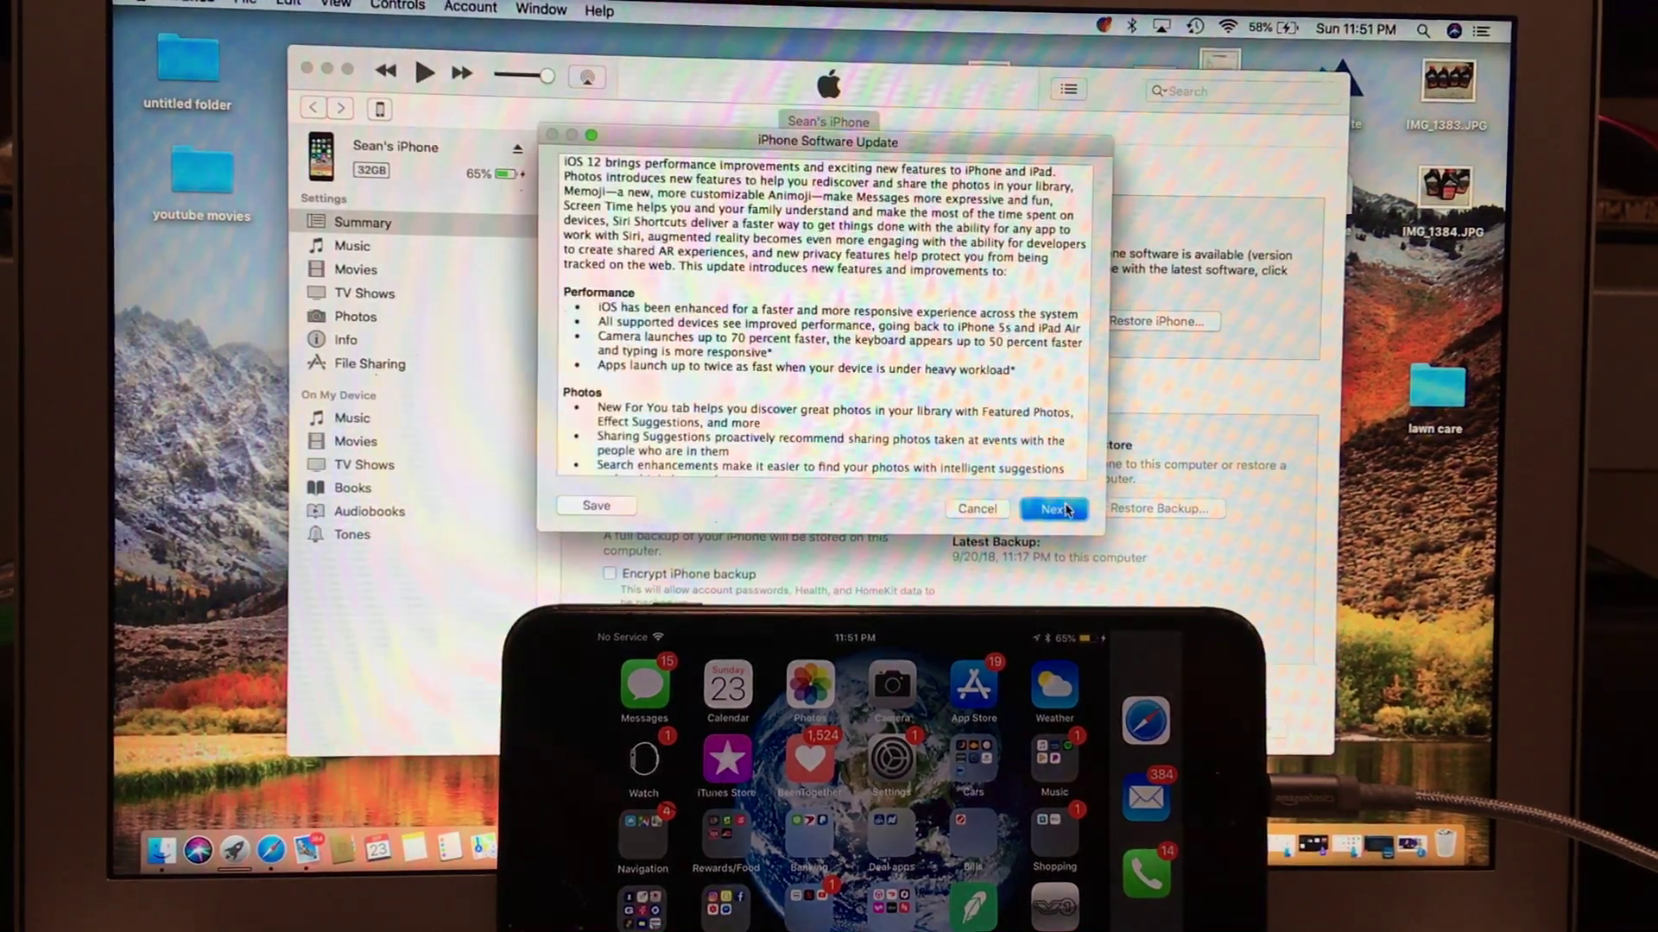
left_click(1062, 508)
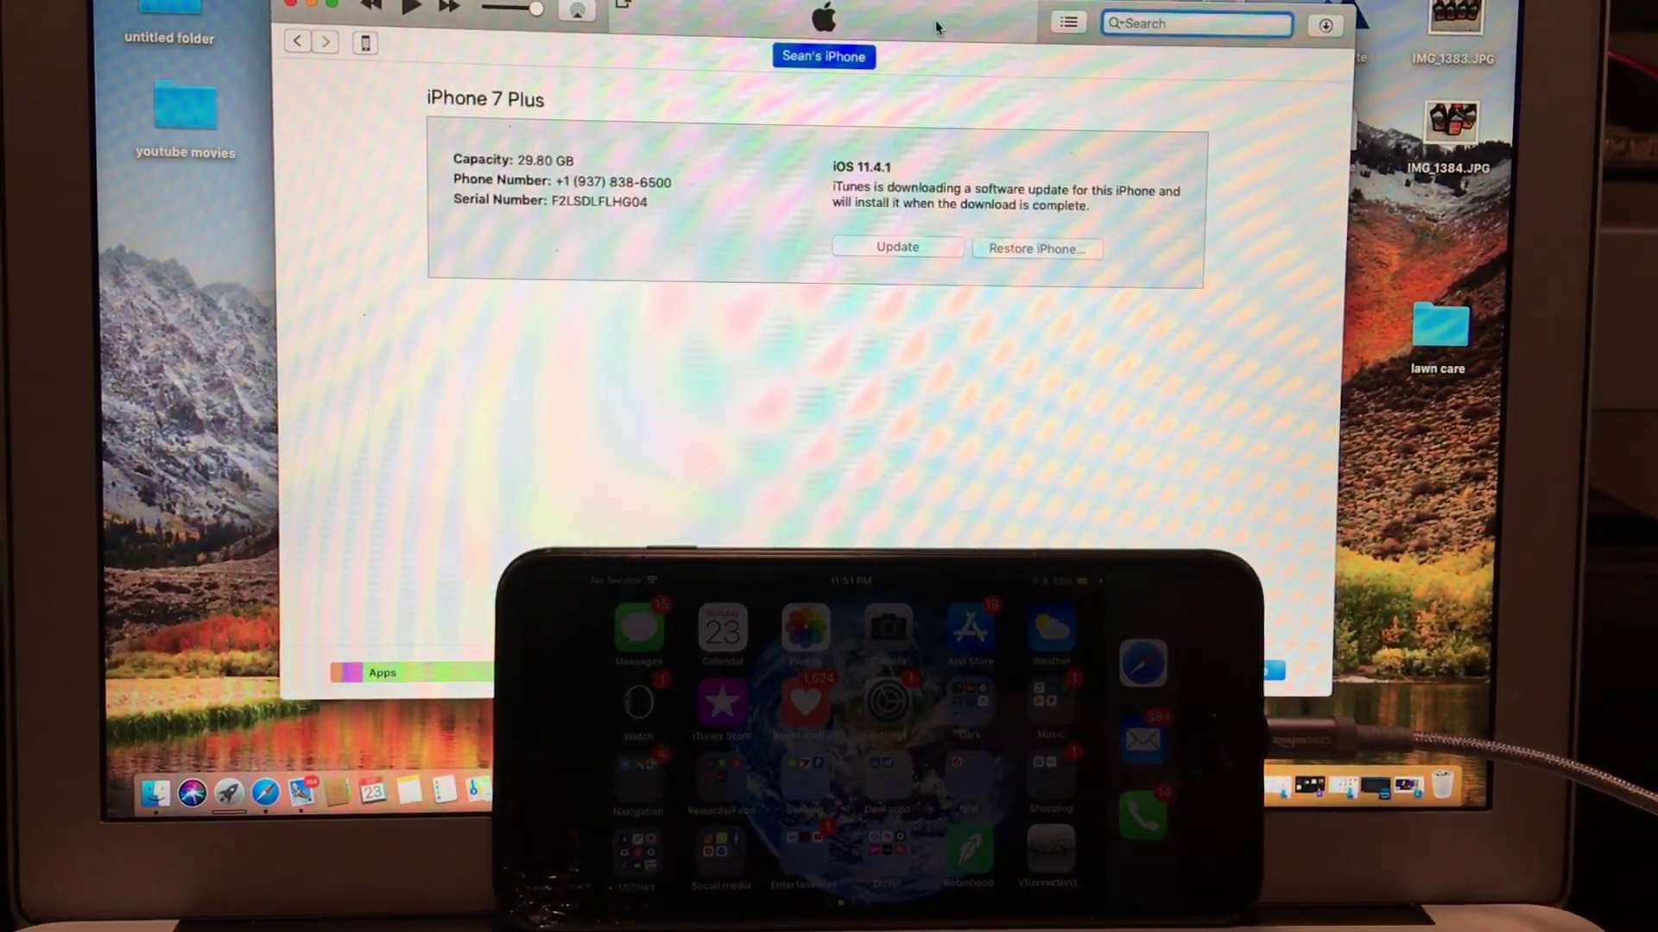
- Reposition the iTunes window and view iPhone Software Update progress: 154.8 MB of 3.25 GB
left_click_drag(937, 27, 988, 1)
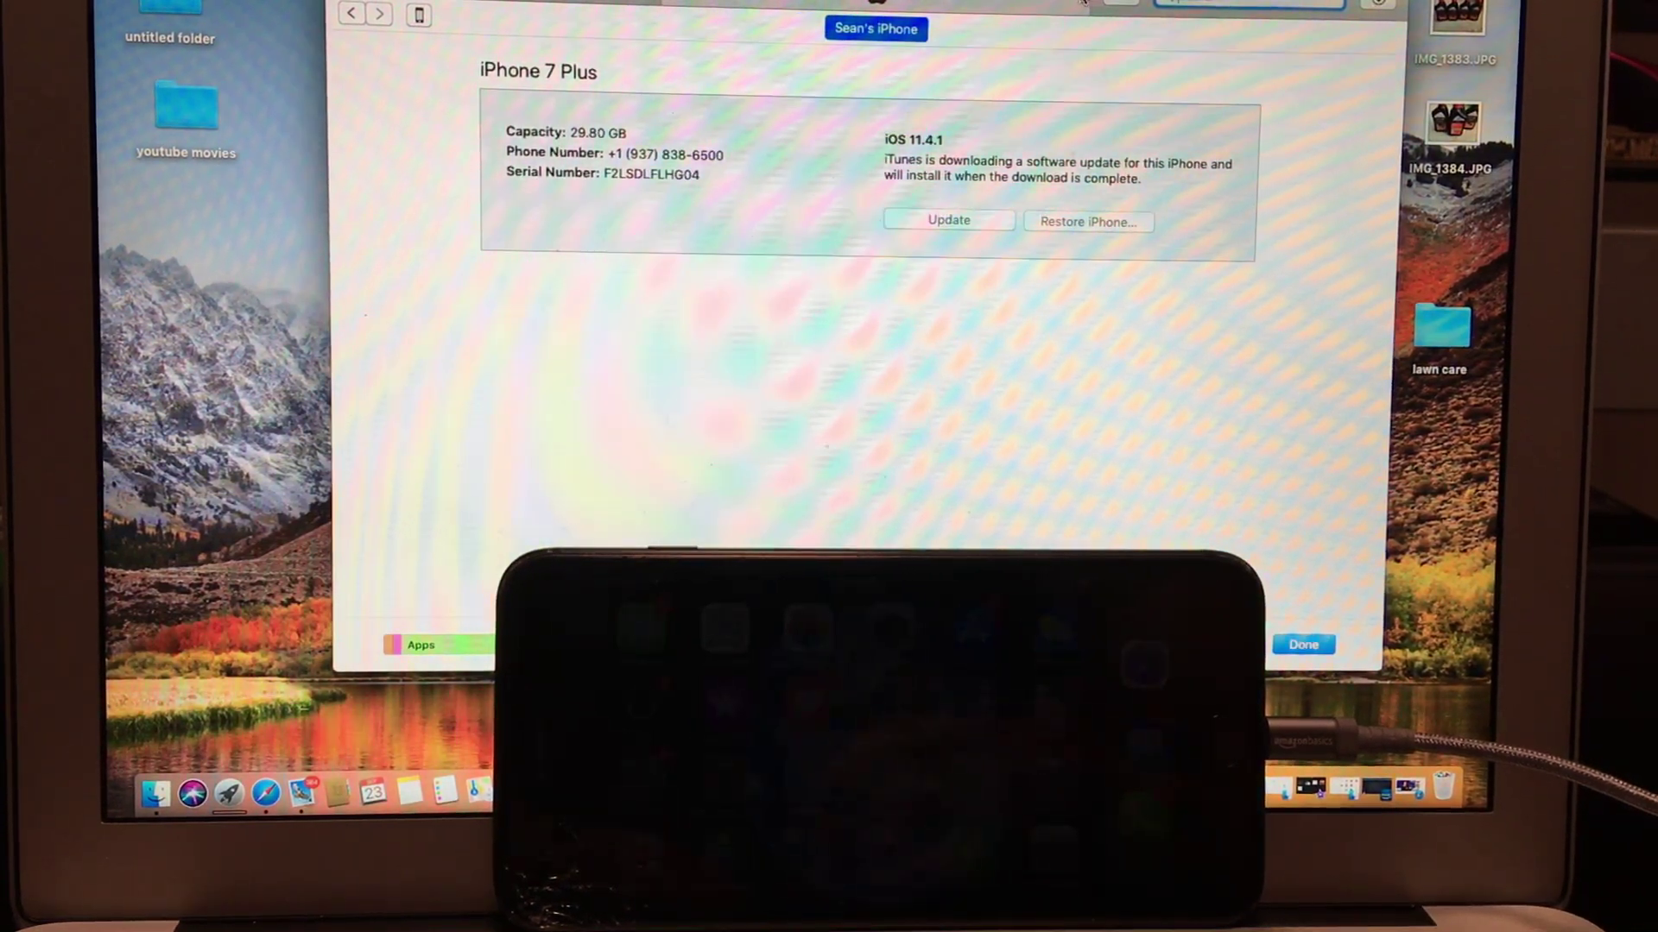
left_click_drag(908, 3, 884, 78)
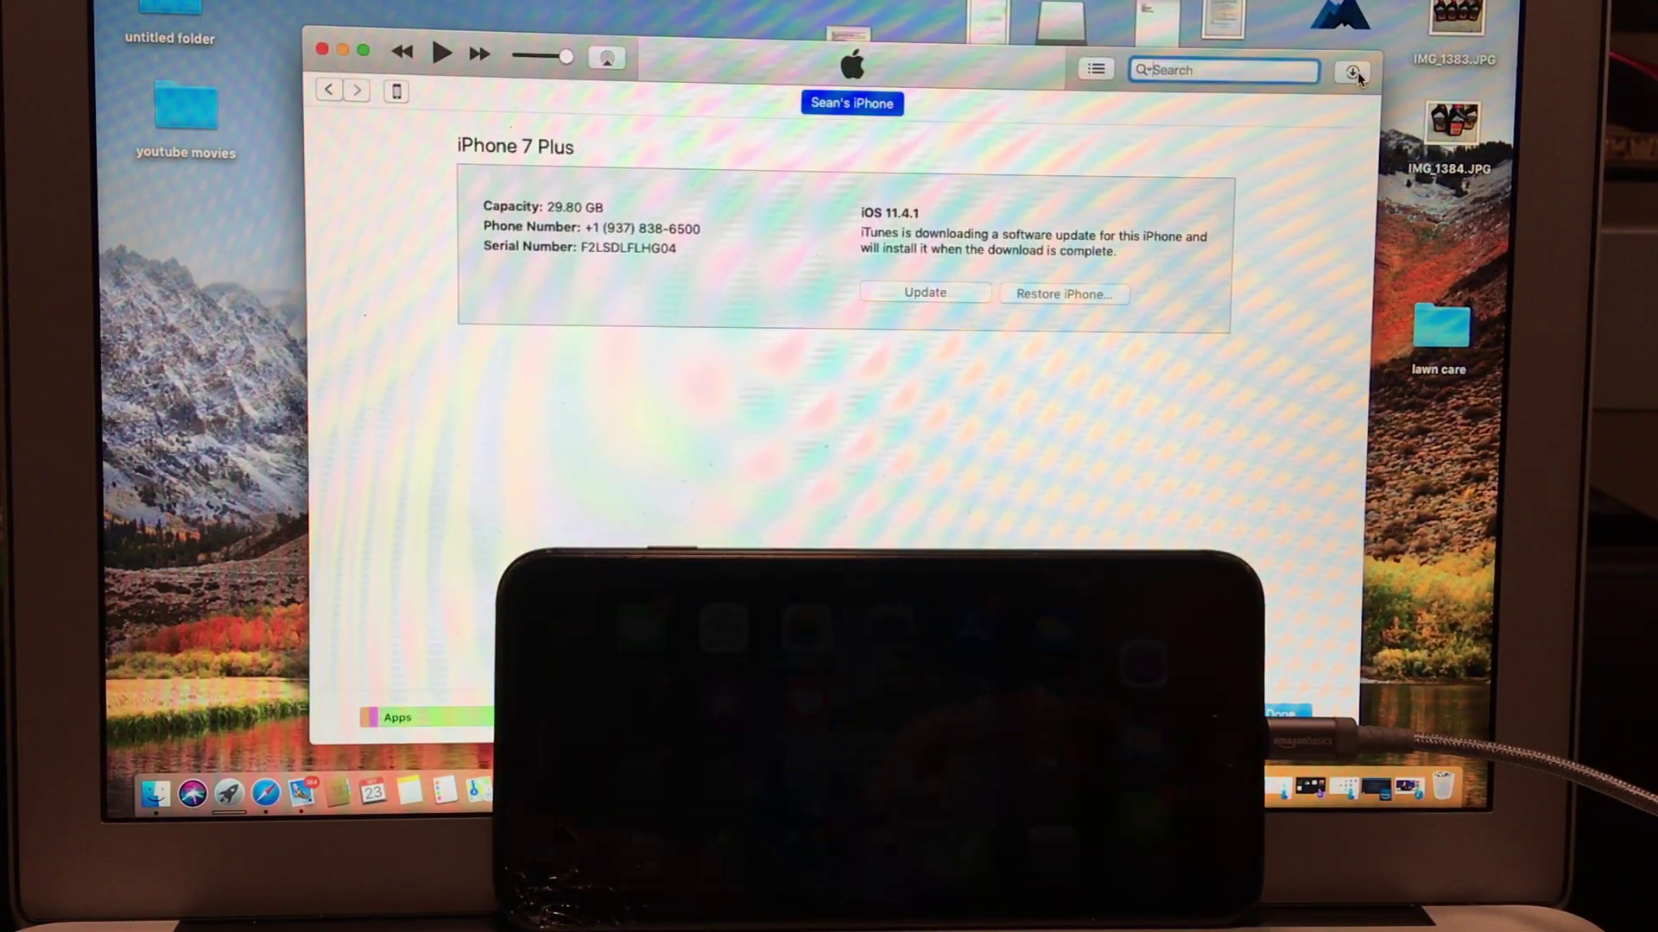
left_click(1353, 72)
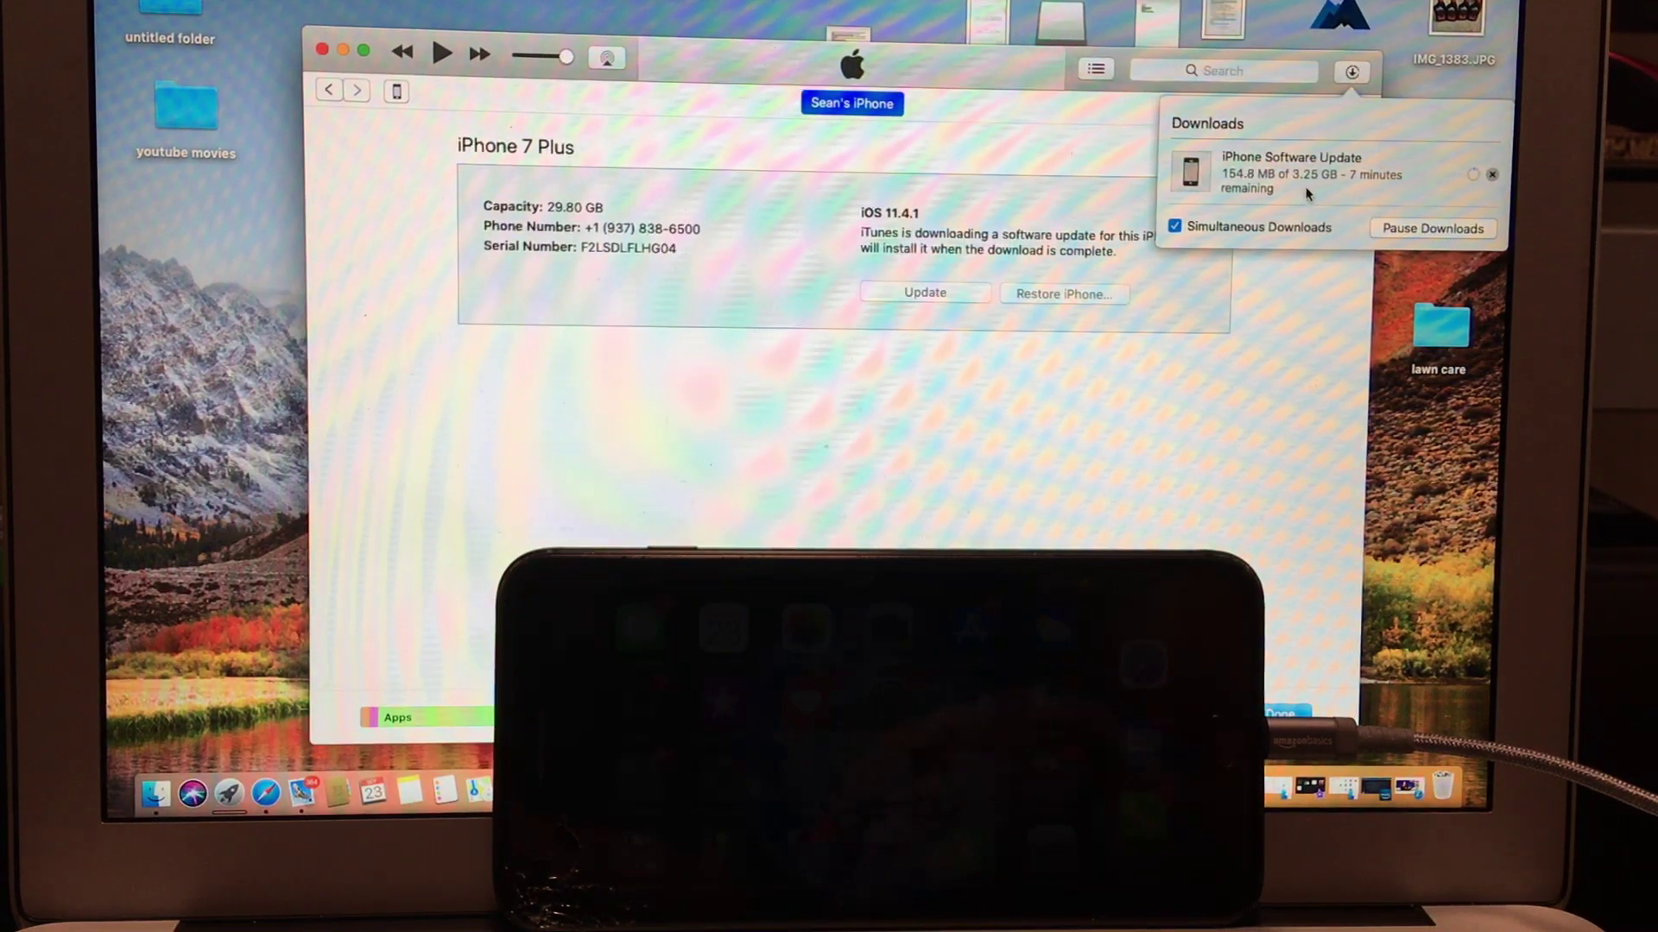